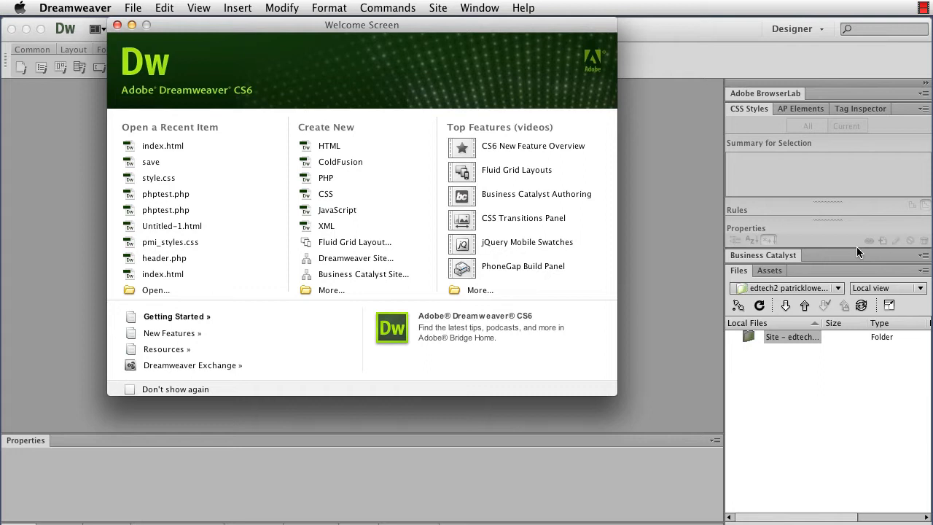
Open the existing edtech2 site's remote FTP server settings for editing from the site manager.
{"action": "left_click", "coordinate": [437, 9]}
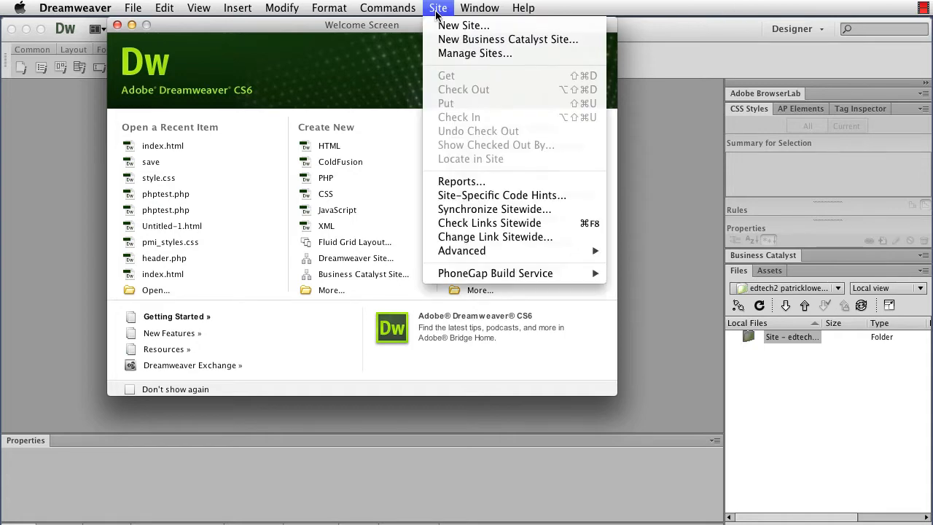
{"action": "left_click", "coordinate": [465, 54]}
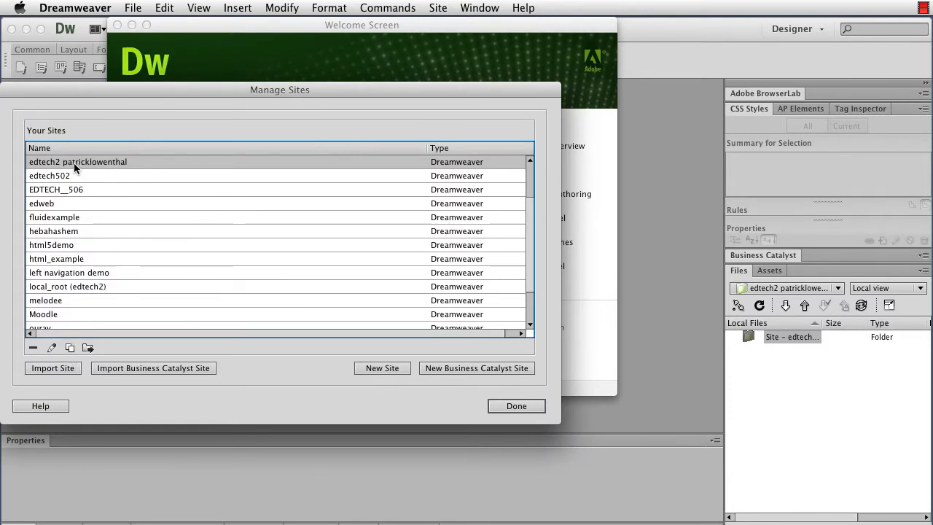
{"action": "left_click", "coordinate": [53, 348]}
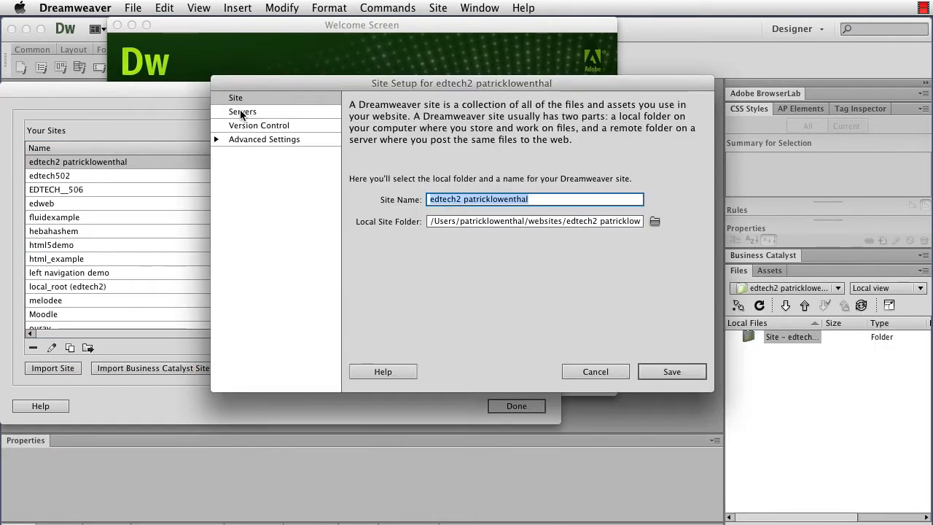
{"action": "left_click", "coordinate": [241, 111]}
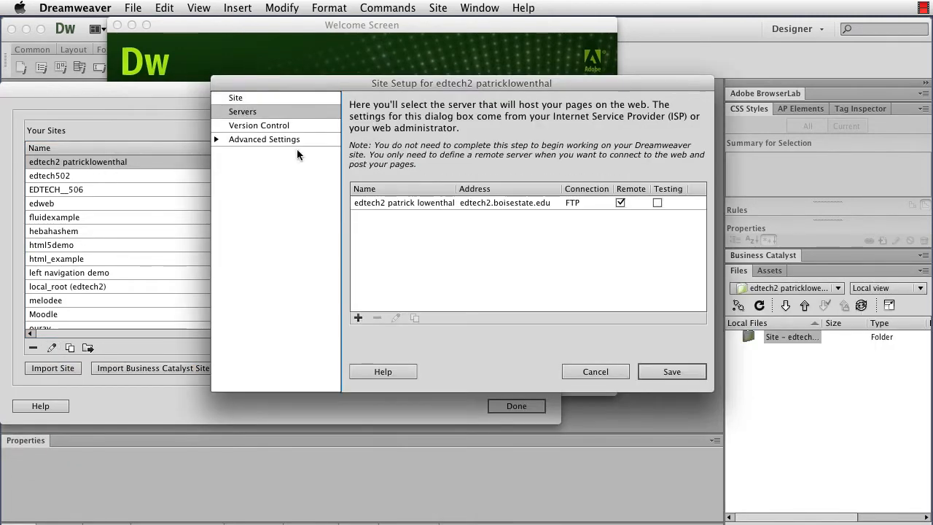
{"action": "left_click", "coordinate": [406, 203]}
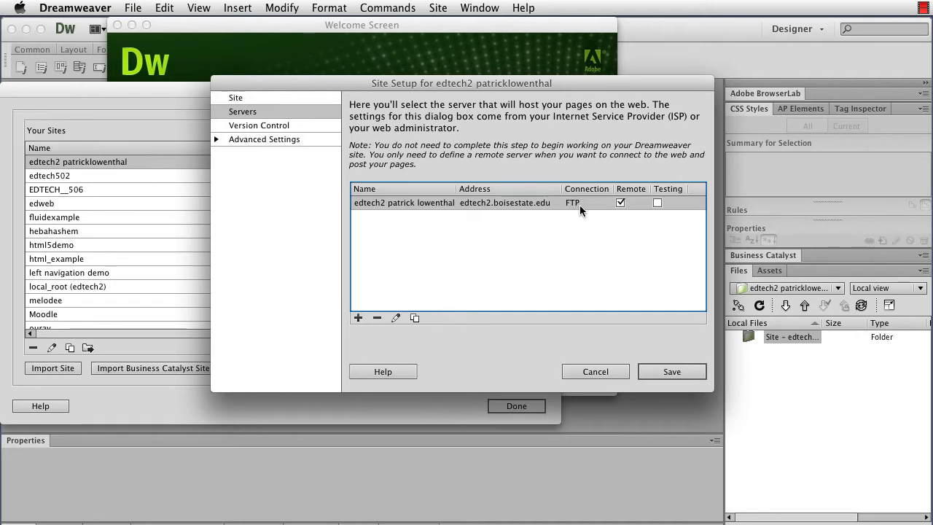
{"action": "left_click", "coordinate": [396, 319]}
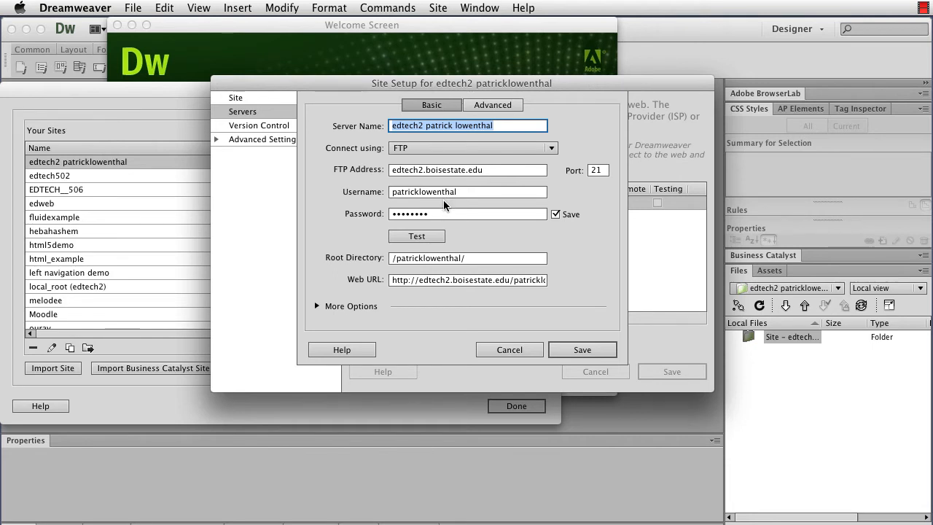
{"action": "triple_click", "coordinate": [474, 258]}
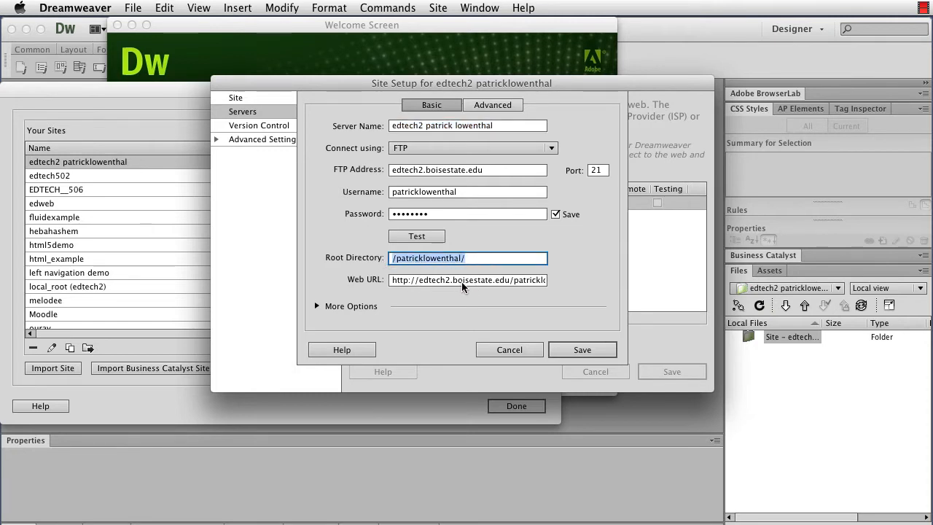
Set the server's connection method to FTP over SSL/TLS (explicit encryption) and test the connection to the web server.
{"action": "left_click", "coordinate": [456, 149]}
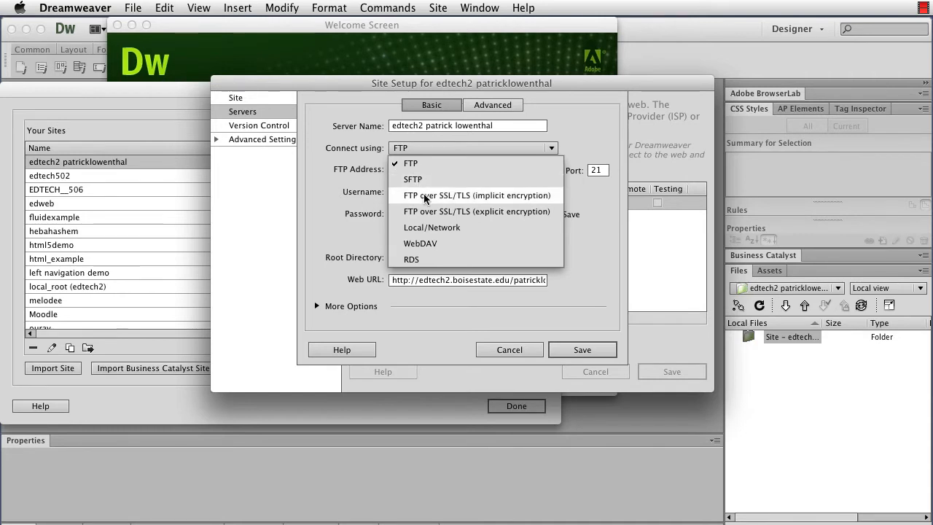
{"action": "left_click", "coordinate": [431, 211]}
{"action": "left_click", "coordinate": [476, 237]}
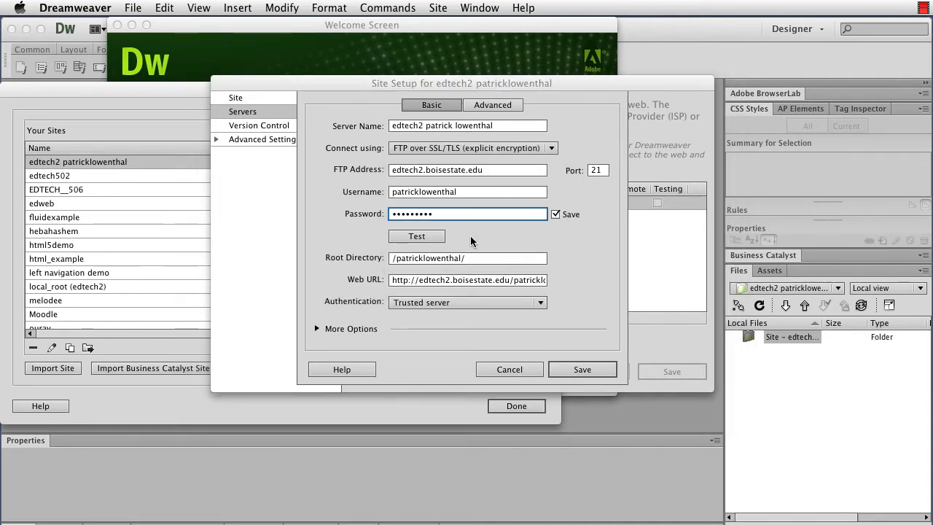
{"action": "left_click", "coordinate": [429, 237]}
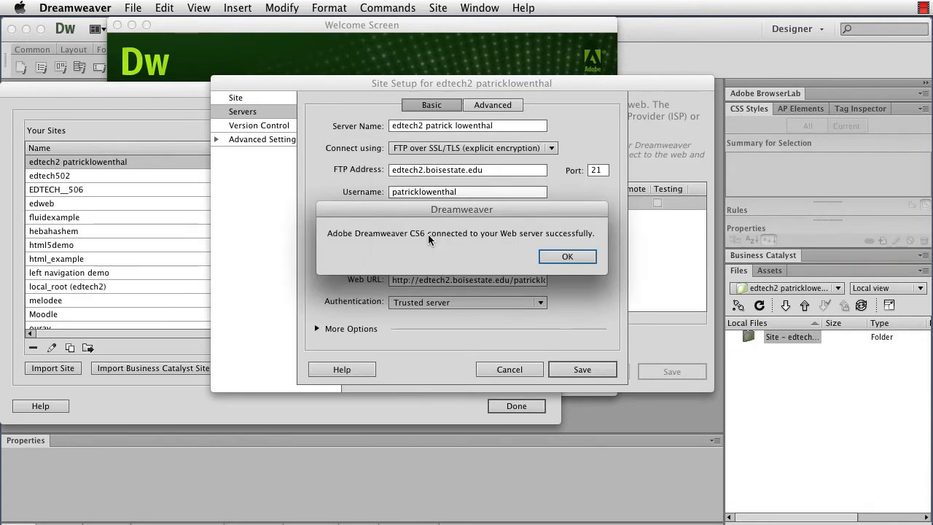
{"action": "left_click", "coordinate": [569, 258]}
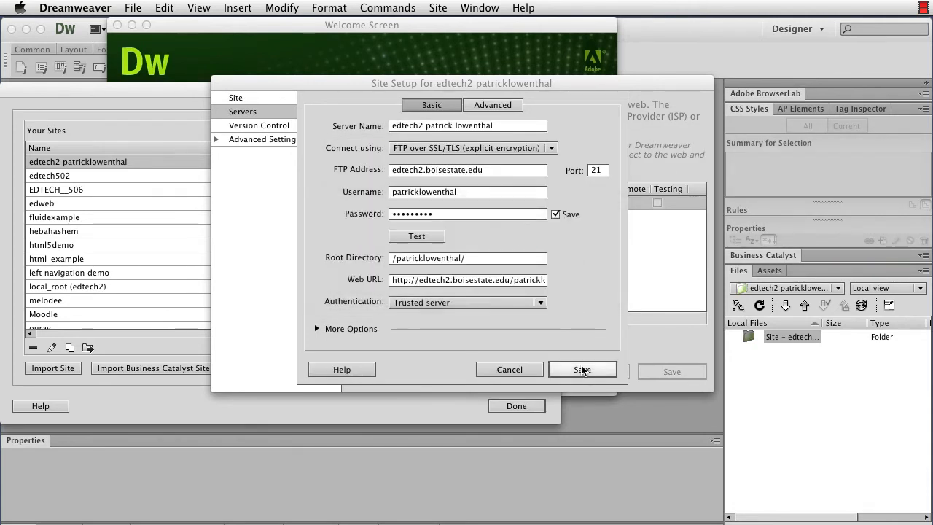
Save the server and site setup changes and close the site manager.
{"action": "left_click", "coordinate": [581, 369]}
{"action": "left_click", "coordinate": [653, 371]}
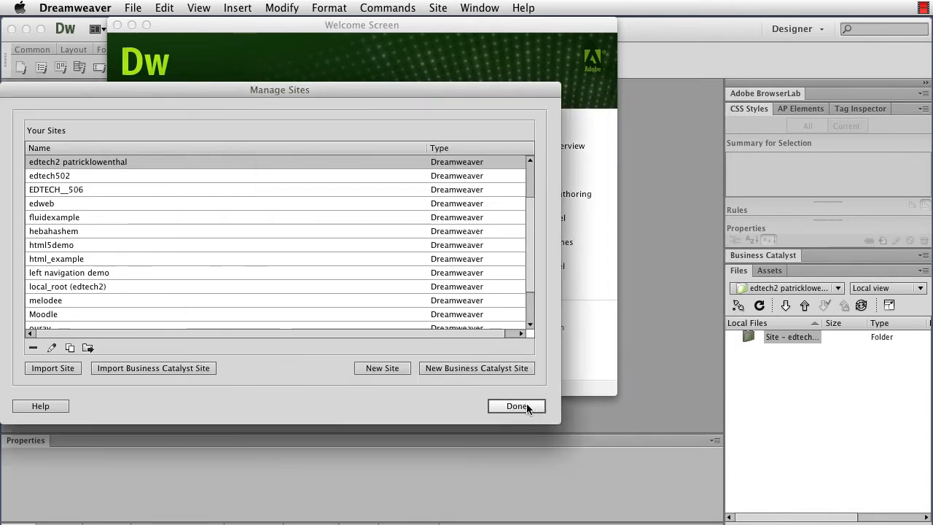
{"action": "left_click", "coordinate": [525, 405]}
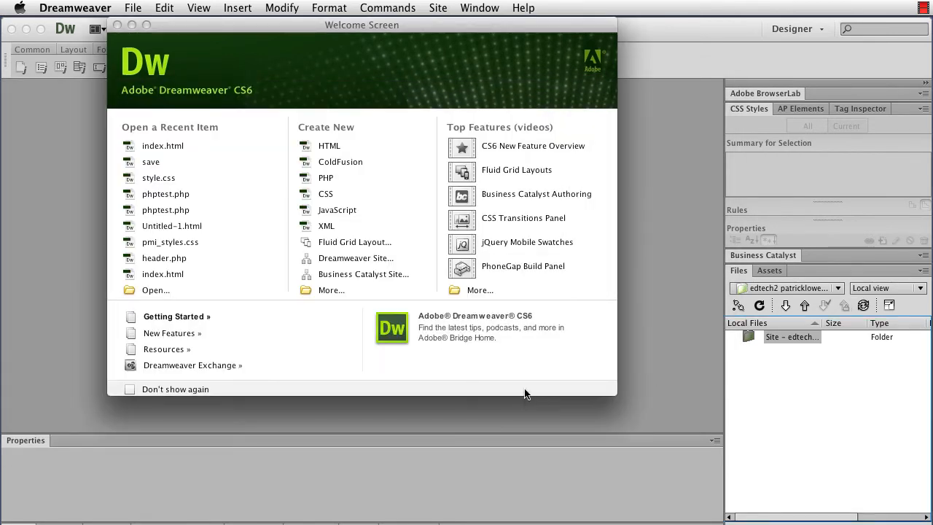
Connect the edtech2 site to its remote server and disconnect it again.
{"action": "left_click", "coordinate": [738, 306]}
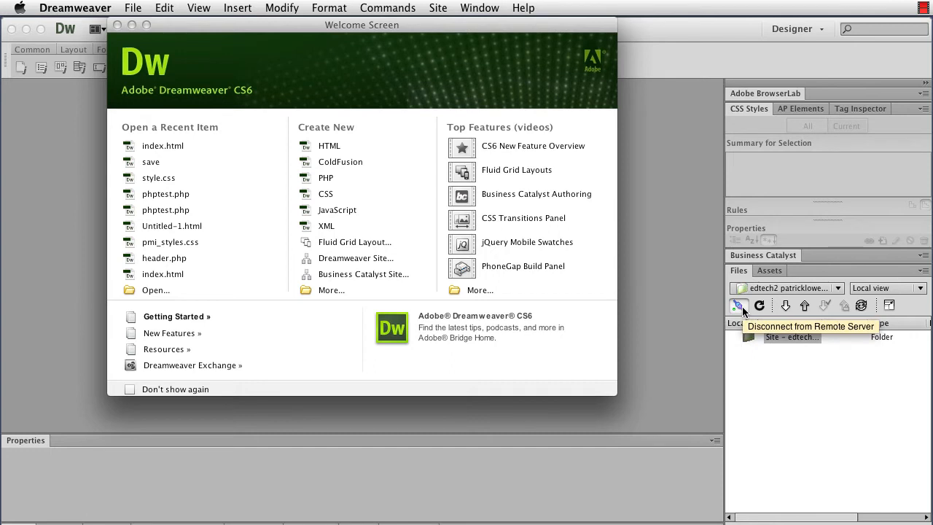
{"action": "left_click", "coordinate": [741, 306]}
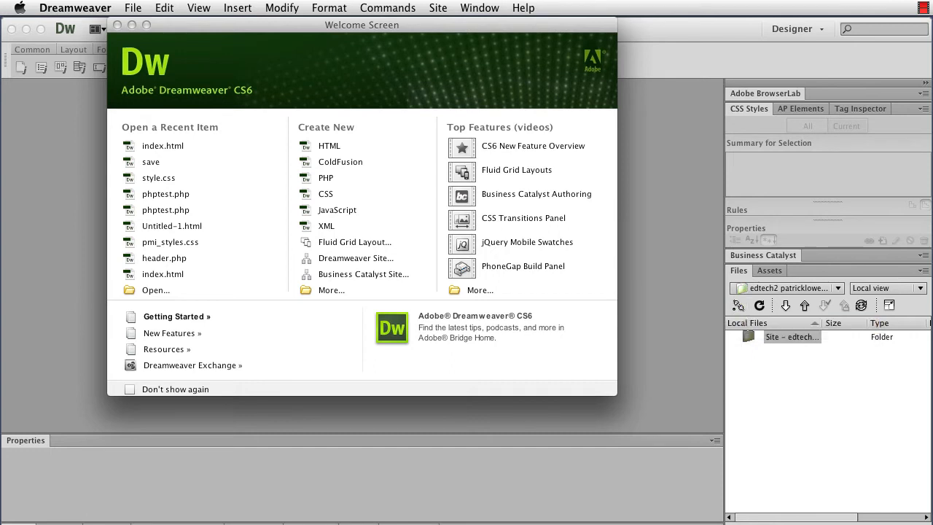
Switch to Chrome, view the FileZilla project site from the search results, and close the browser window.
{"action": "key", "text": "super+Tab"}
{"action": "key", "text": "super+Tab"}
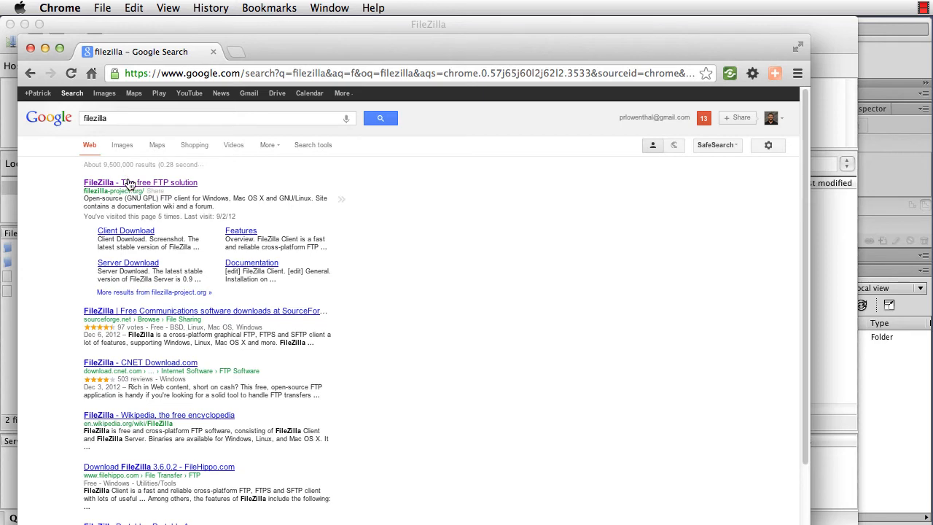
{"action": "left_click", "coordinate": [128, 182]}
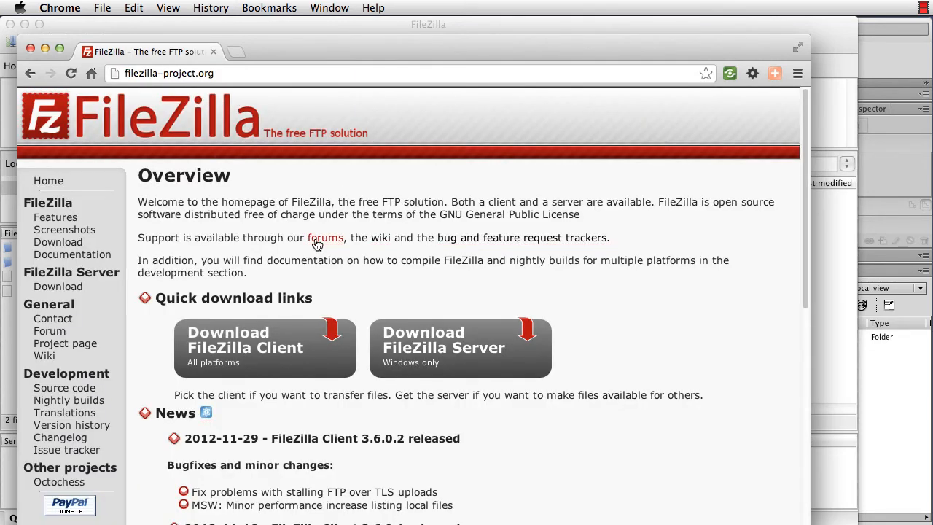
{"action": "left_click", "coordinate": [30, 50]}
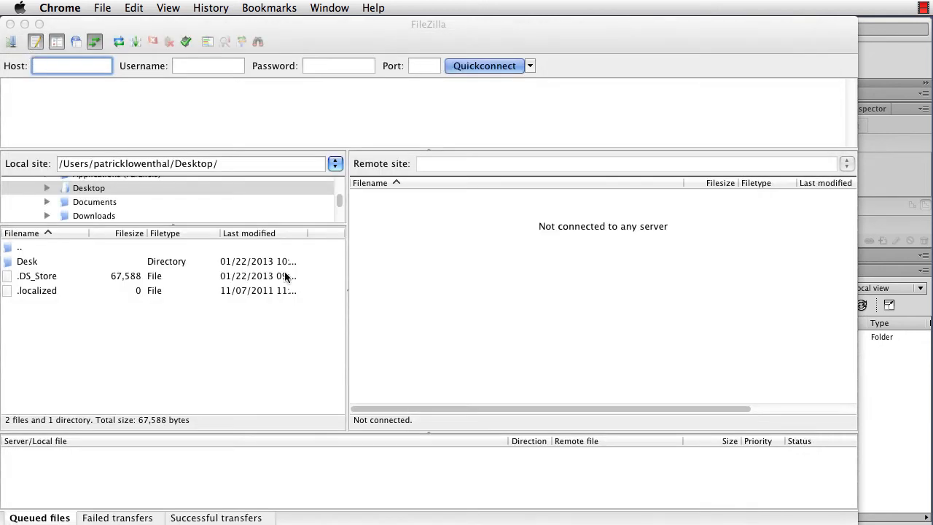
Switch to FileZilla and configure the edtech2 site entry with the FTP protocol and "Require explicit FTP over TLS" encryption.
{"action": "left_click", "coordinate": [518, 320]}
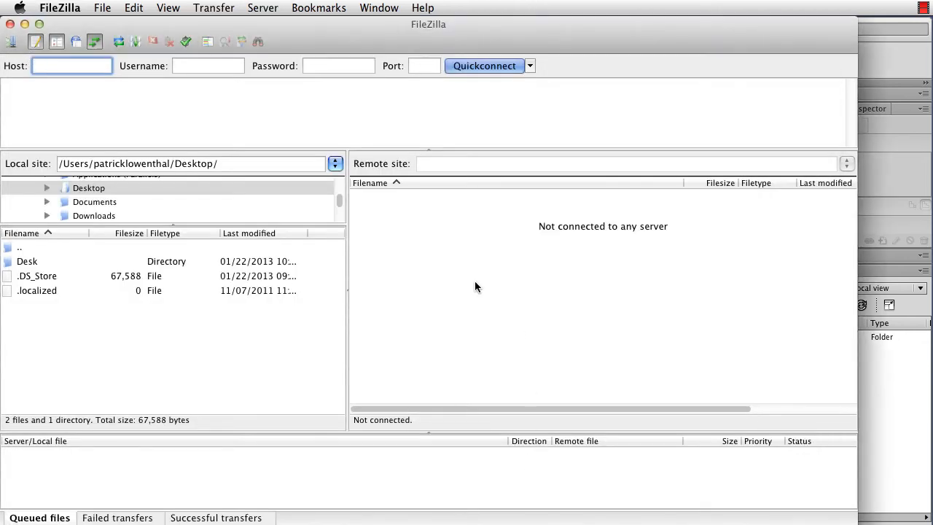
{"action": "left_click", "coordinate": [12, 42]}
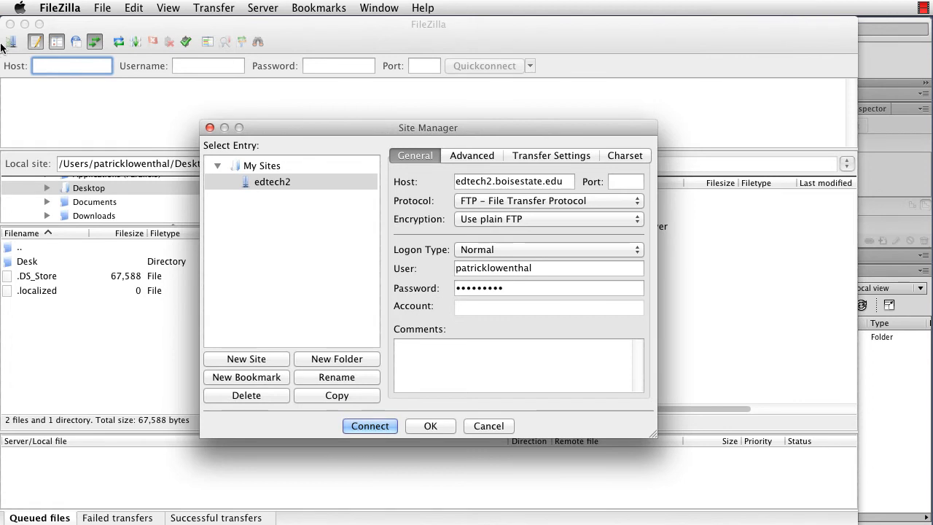
{"action": "left_click", "coordinate": [274, 182]}
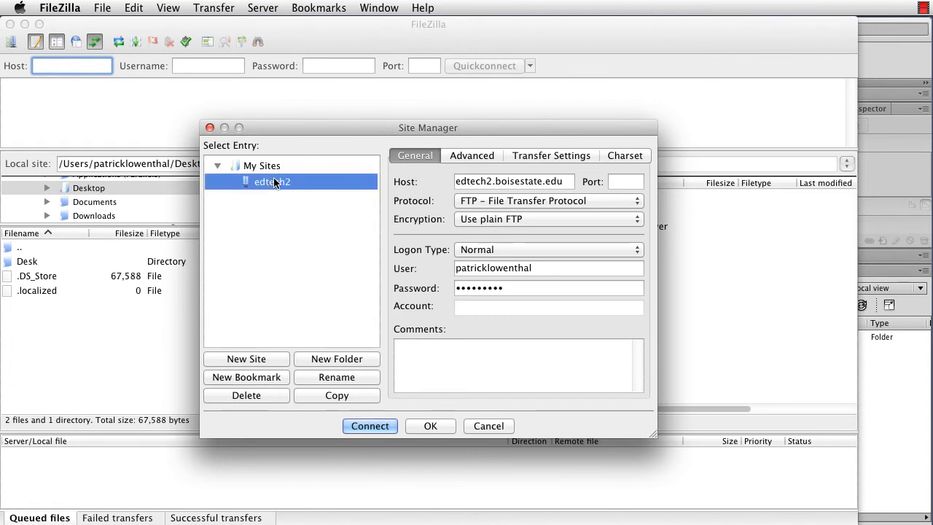
{"action": "left_click", "coordinate": [480, 202]}
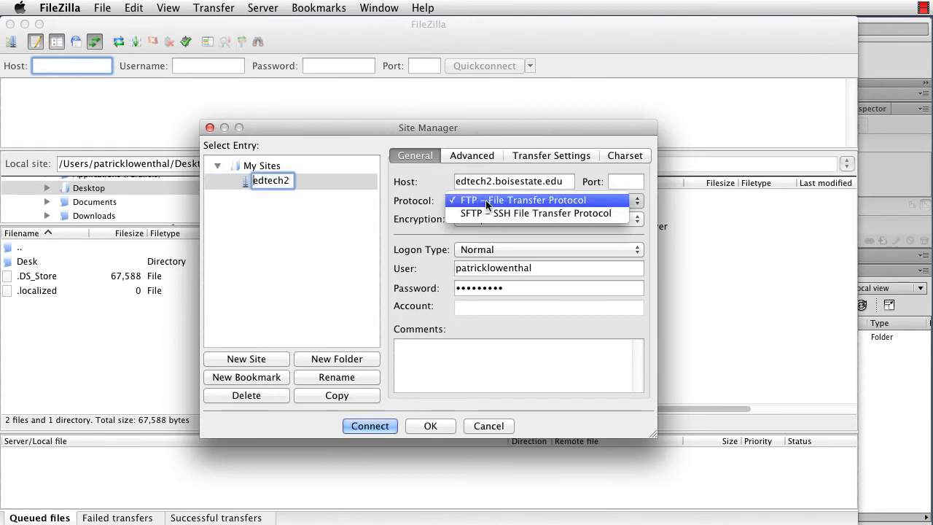
{"action": "left_click", "coordinate": [486, 199]}
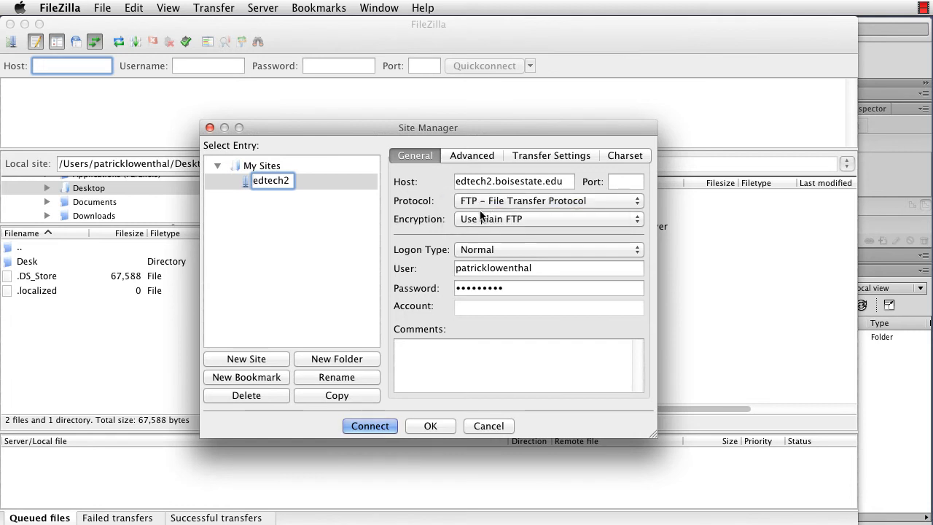
{"action": "left_click", "coordinate": [479, 220]}
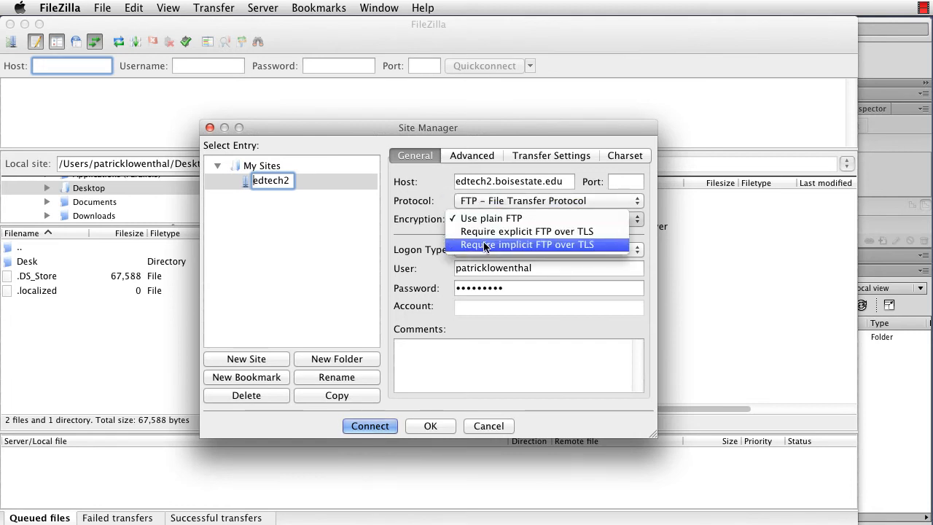
{"action": "left_click", "coordinate": [494, 232]}
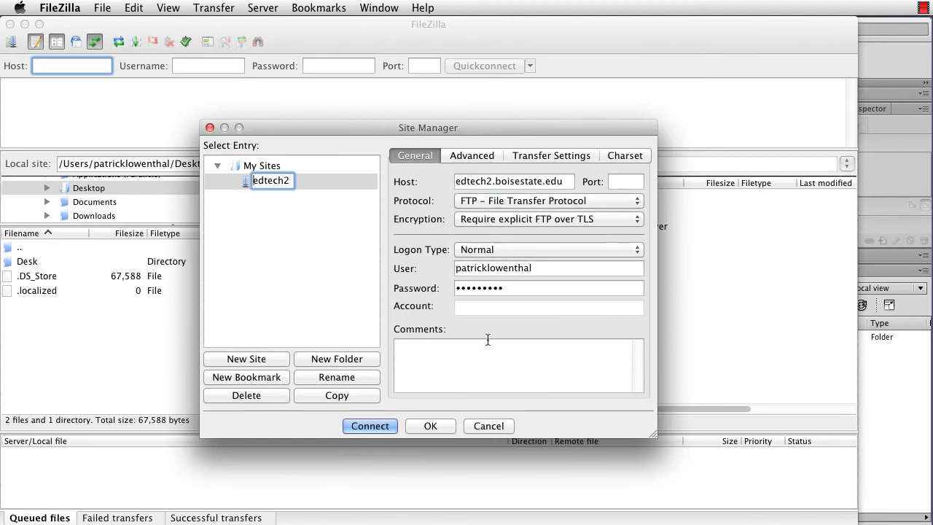
Connect to the edtech2 site and accept the server's unknown certificate.
{"action": "left_click", "coordinate": [369, 426]}
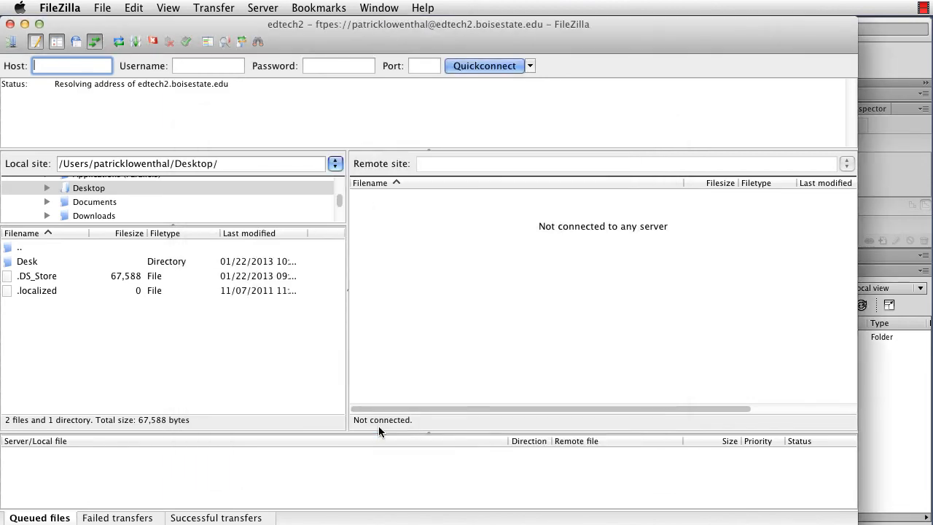
{"action": "left_click_drag", "start_coordinate": [569, 212], "coordinate": [200, 85]}
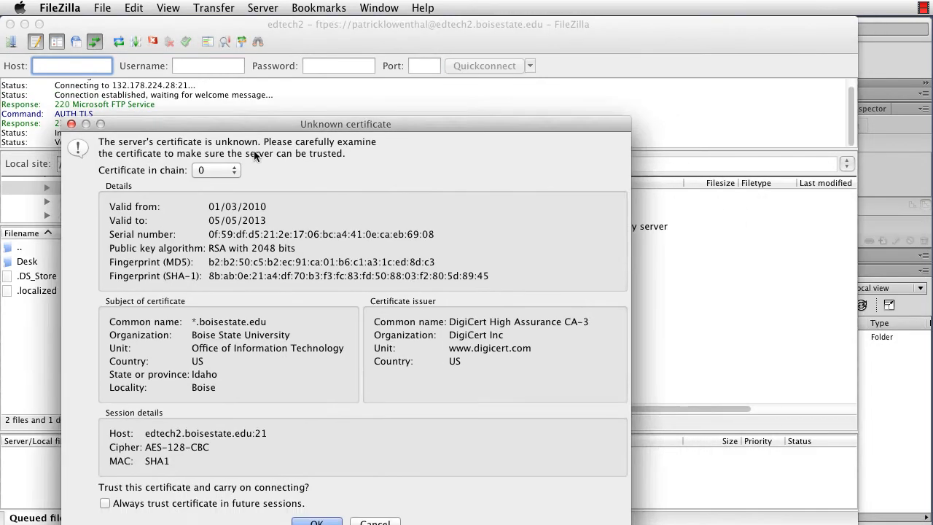
{"action": "left_click", "coordinate": [301, 488]}
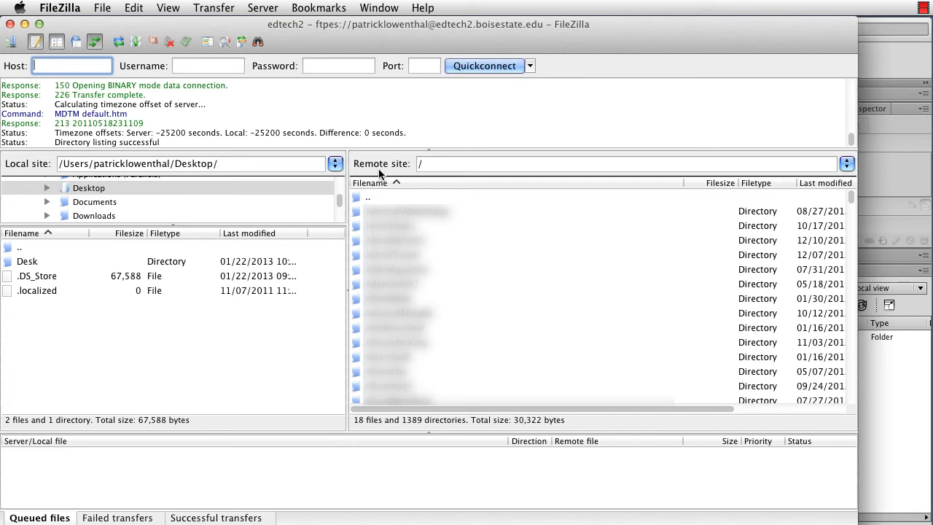
Browse the local Documents folder and select the first PDF file near the end of its file list.
{"action": "left_click", "coordinate": [80, 190]}
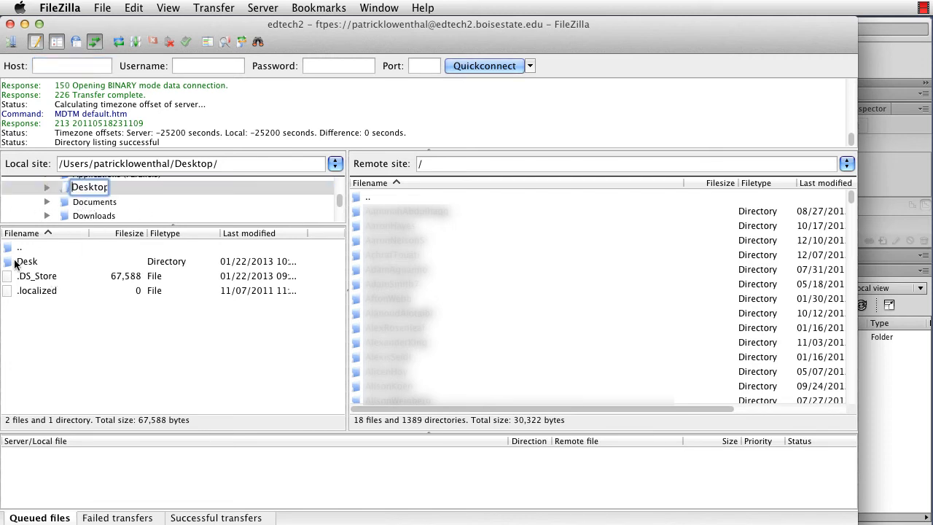
{"action": "left_click", "coordinate": [13, 261]}
{"action": "left_click", "coordinate": [92, 201]}
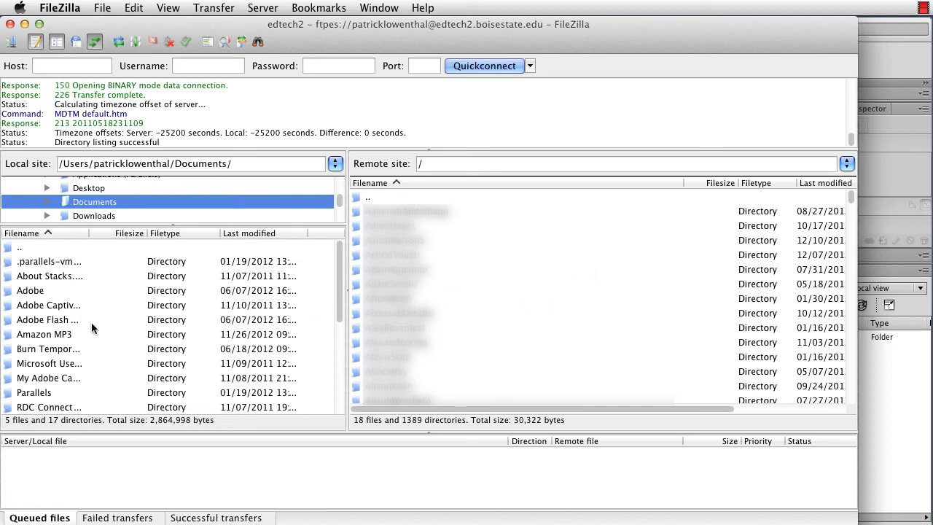
{"action": "scroll", "coordinate": [61, 336], "scroll_direction": "down", "scroll_amount": 5}
{"action": "left_click_drag", "start_coordinate": [44, 363], "coordinate": [96, 361]}
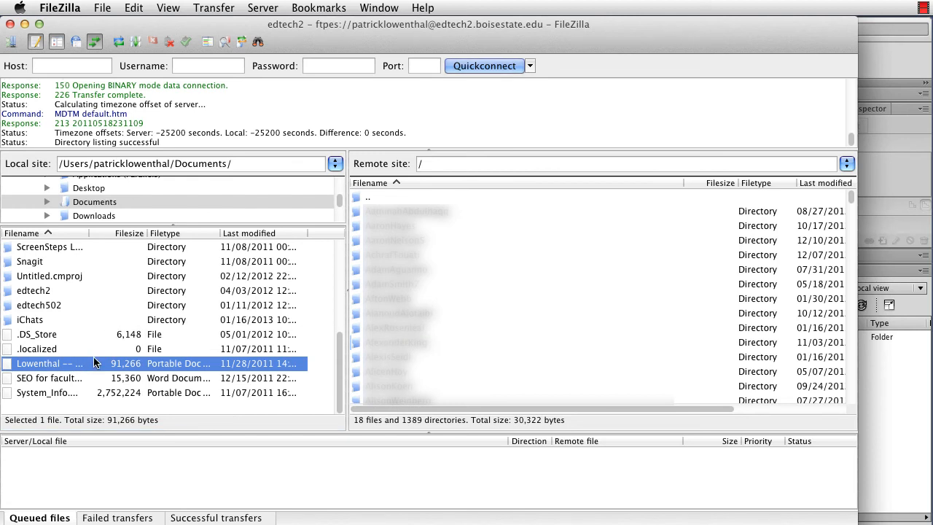
Quit FileZilla and clear the screen of the Dreamweaver main window and welcome screen.
{"action": "left_click", "coordinate": [62, 10]}
{"action": "left_click", "coordinate": [78, 142]}
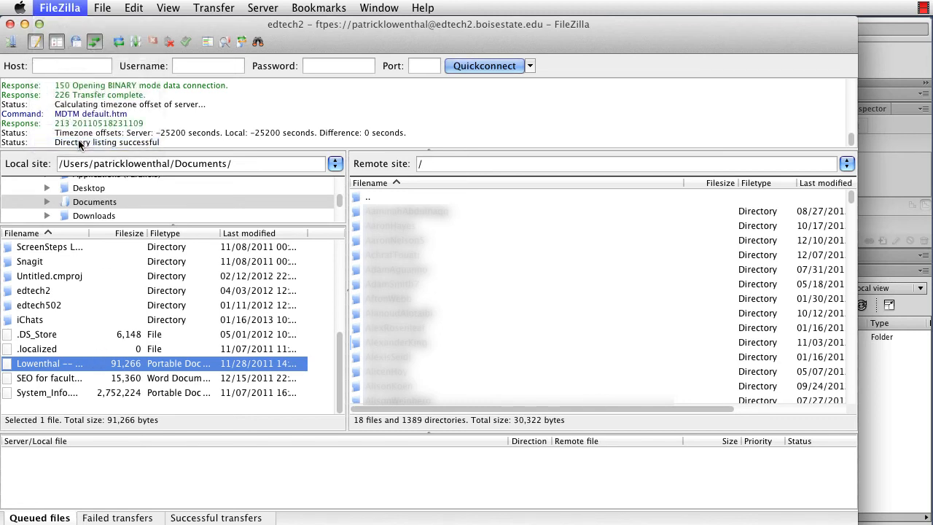
{"action": "left_click", "coordinate": [26, 30]}
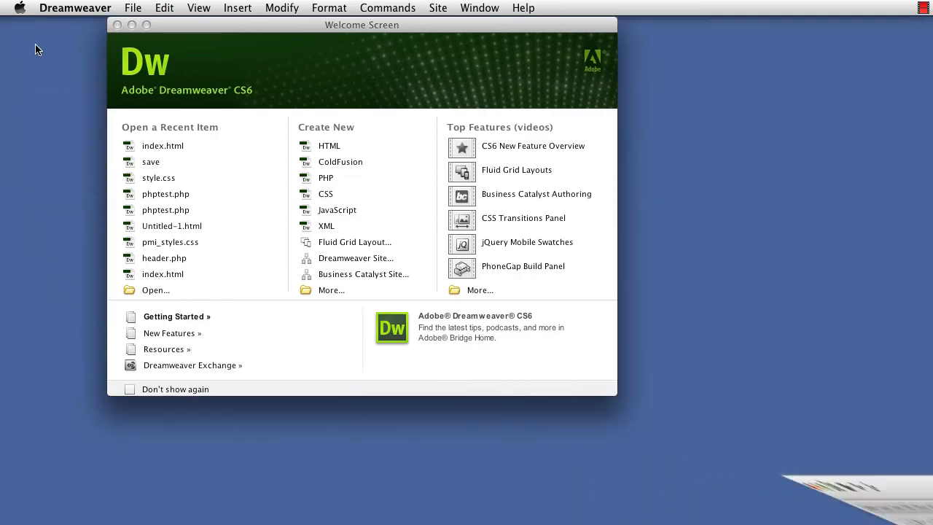
{"action": "left_click", "coordinate": [118, 25]}
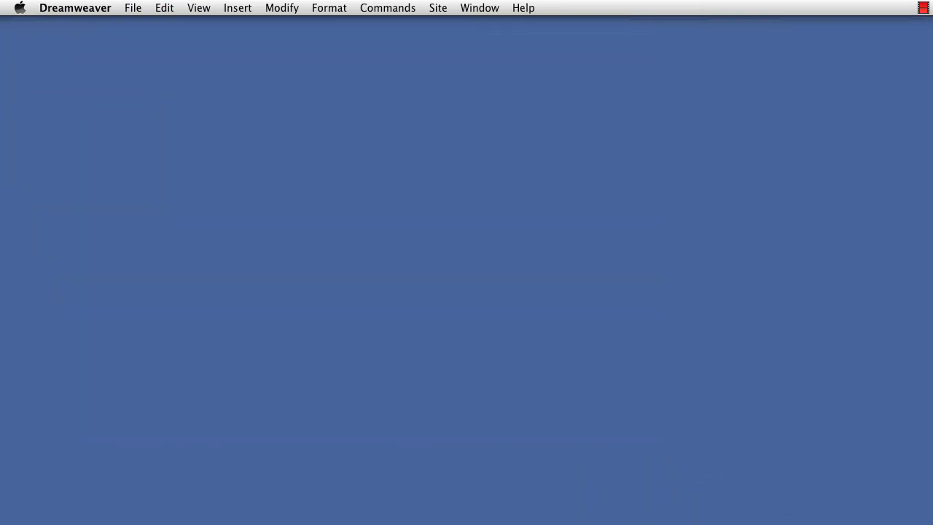
Switch to Firefox and open the FireFTP add-on from its web developer tools.
{"action": "left_click", "coordinate": [254, 523]}
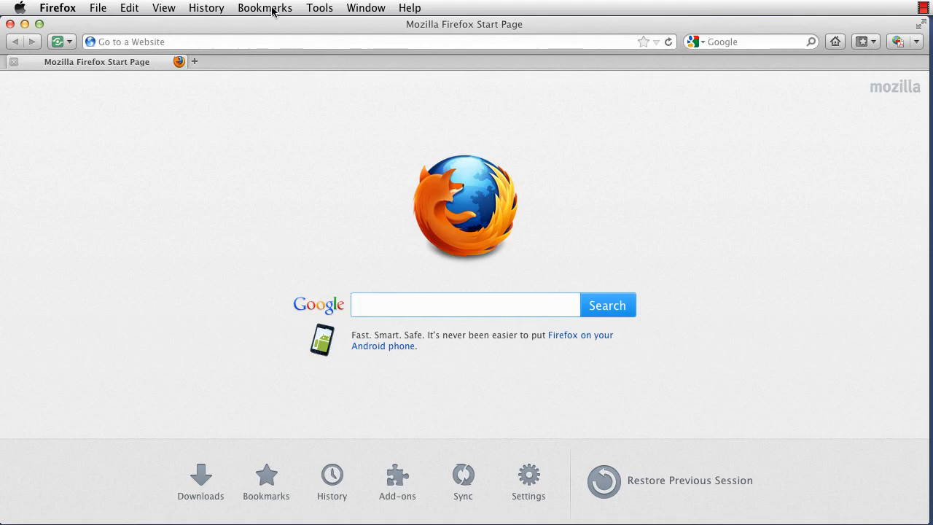
{"action": "left_click", "coordinate": [319, 9]}
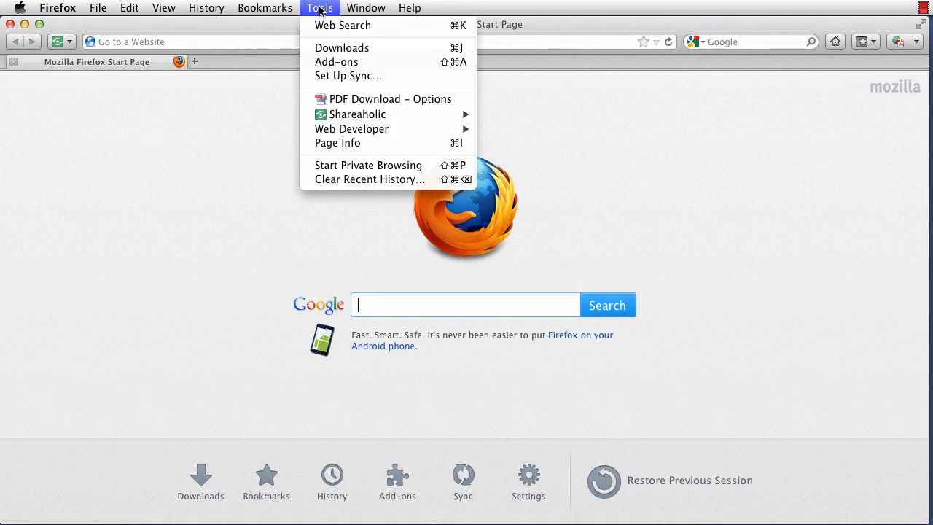
{"action": "mouse_move", "coordinate": [339, 134]}
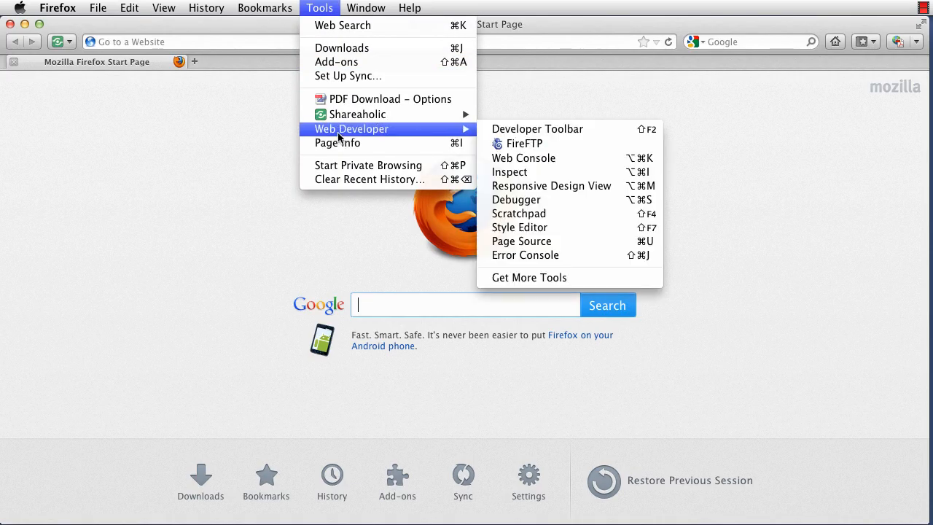
{"action": "left_click", "coordinate": [509, 144]}
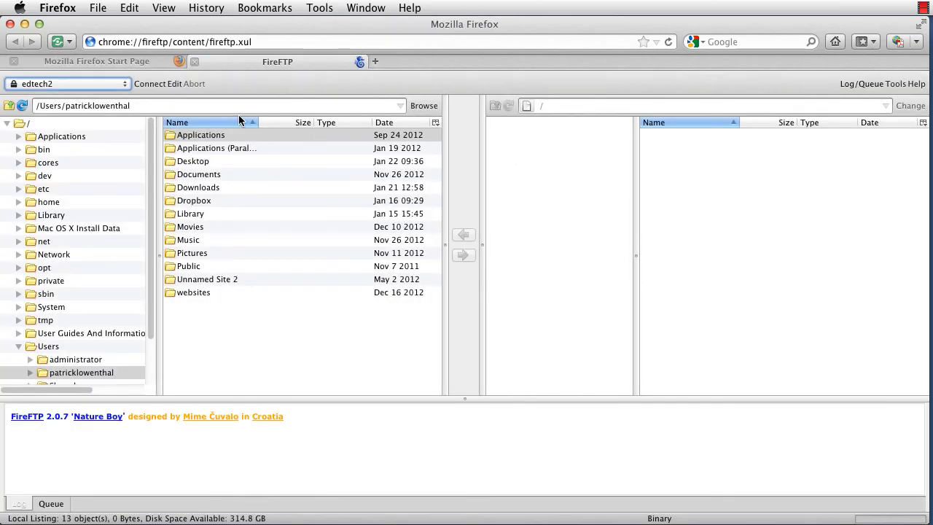
Review the edtech2 account's security options, keep Auth SSL (Better) on port 21, save the account and connect to the server.
{"action": "left_click", "coordinate": [174, 83]}
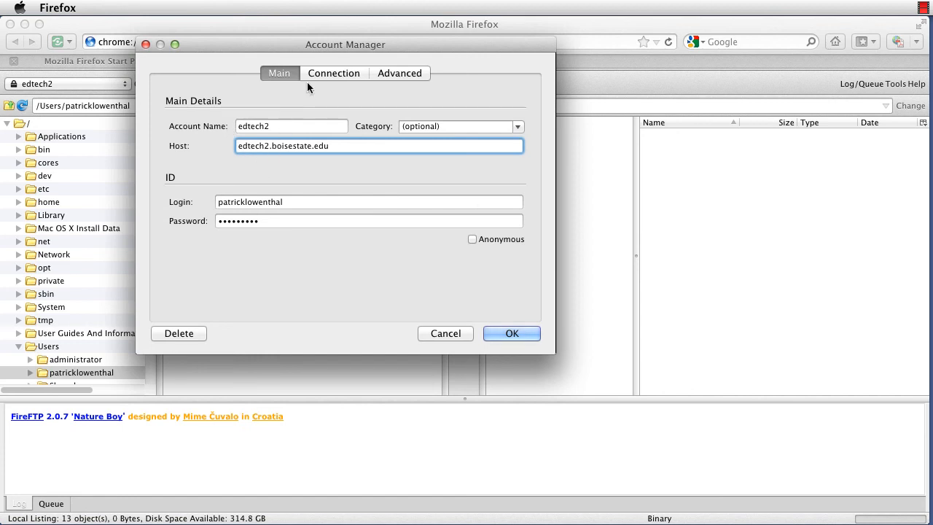
{"action": "left_click", "coordinate": [332, 73]}
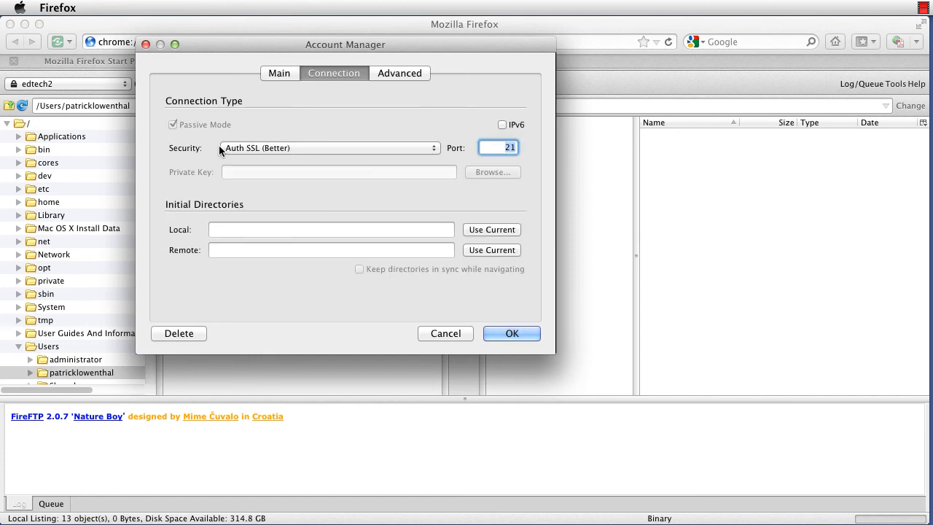
{"action": "left_click", "coordinate": [355, 149]}
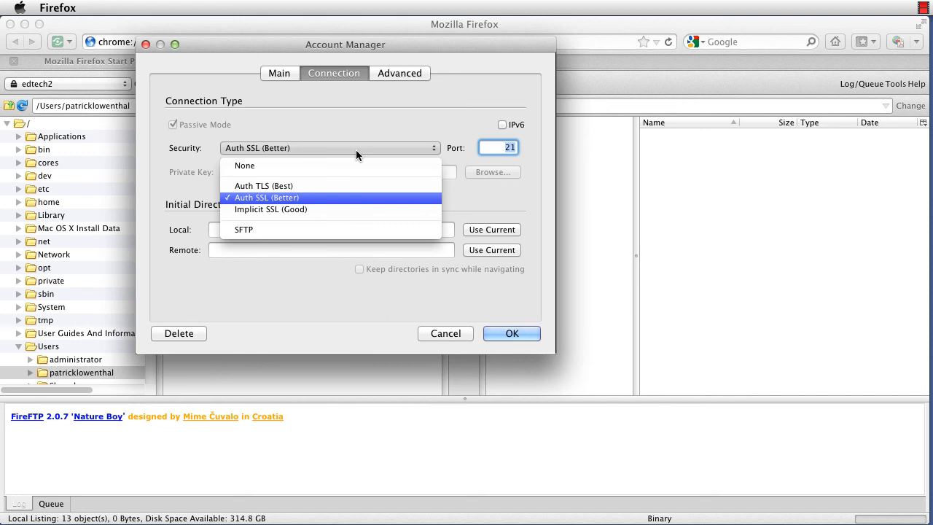
{"action": "left_click", "coordinate": [370, 121]}
{"action": "left_click", "coordinate": [510, 336]}
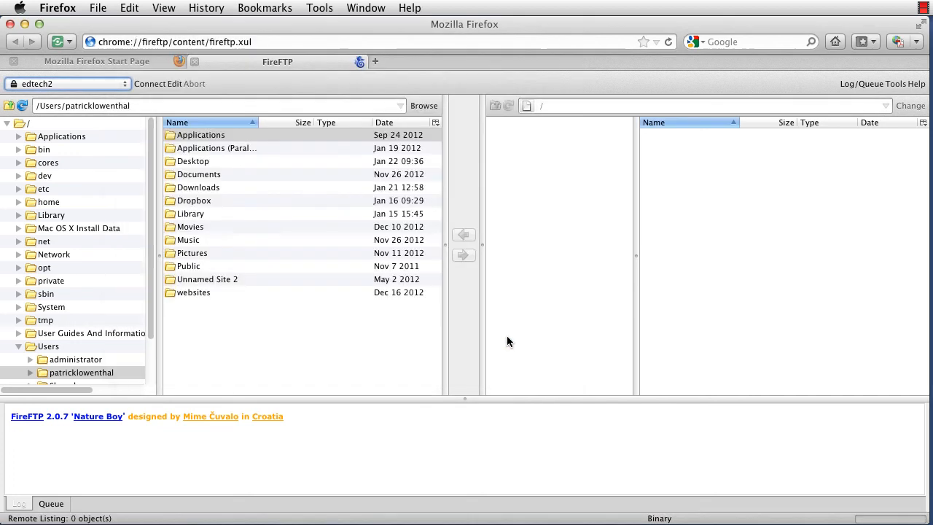
{"action": "left_click", "coordinate": [152, 83]}
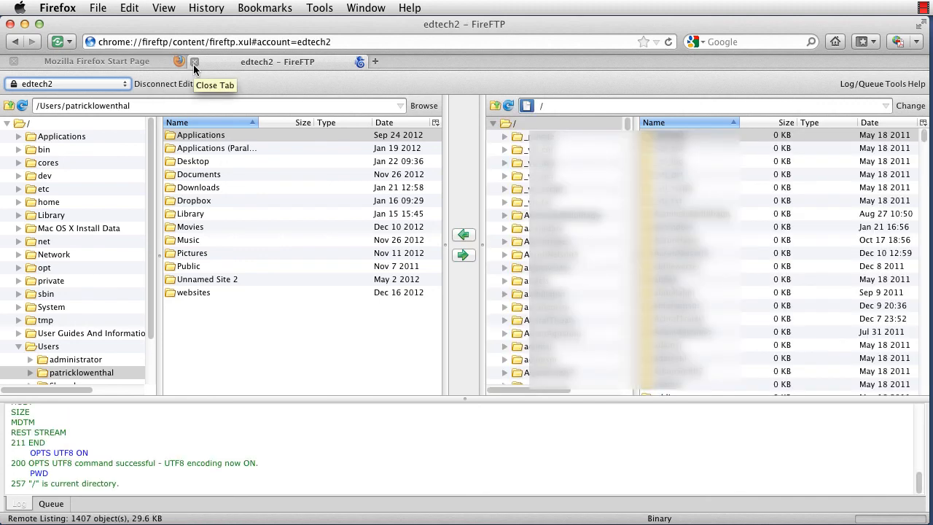
{"action": "left_click", "coordinate": [923, 8]}
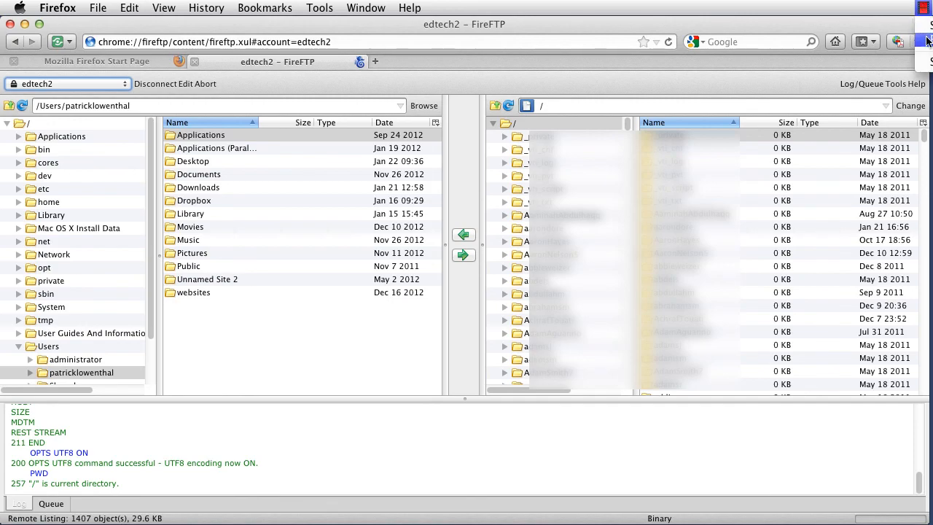